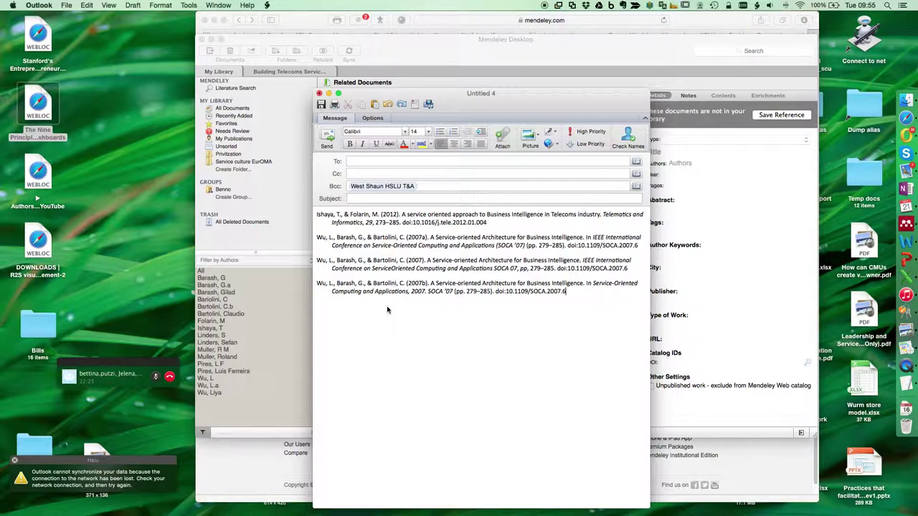
- Close the draft e-mail containing the references and place a PDF from the Downloads folder on the desktop
left_click(320, 94)
left_click(353, 155)
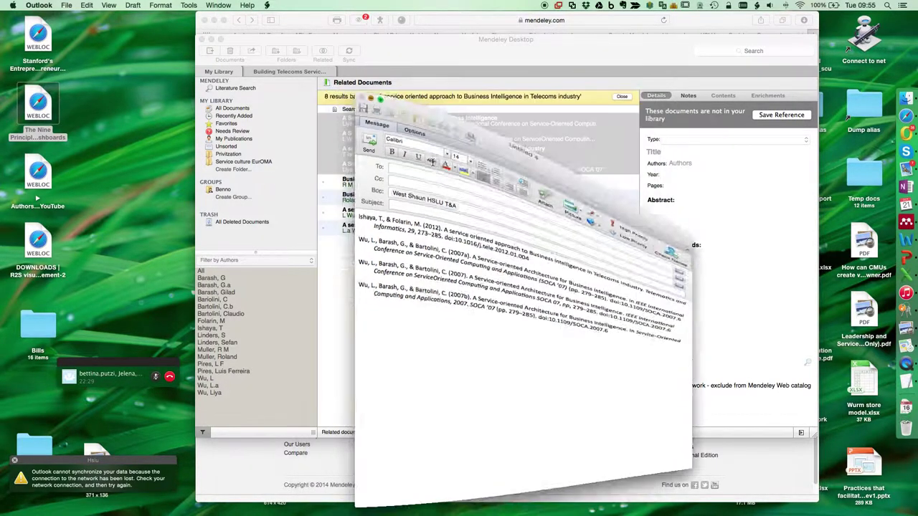
left_click(906, 402)
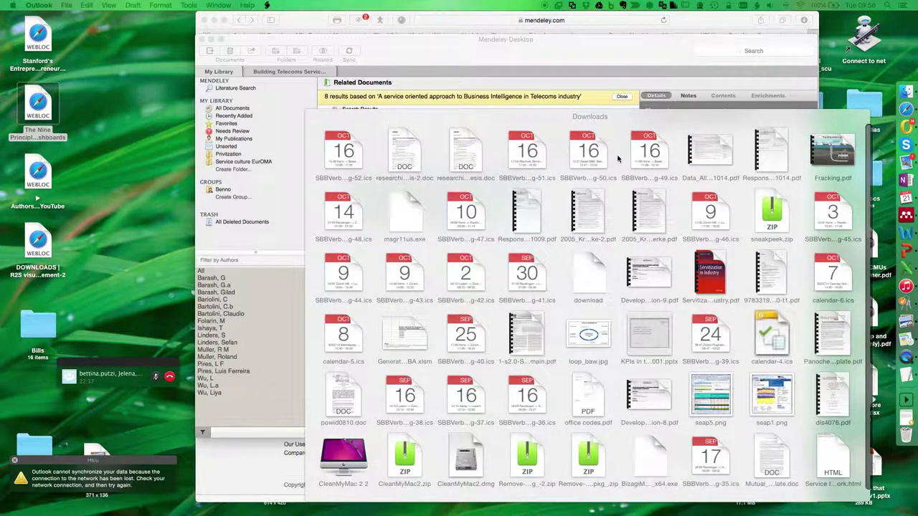
left_click_drag(533, 246, 142, 159)
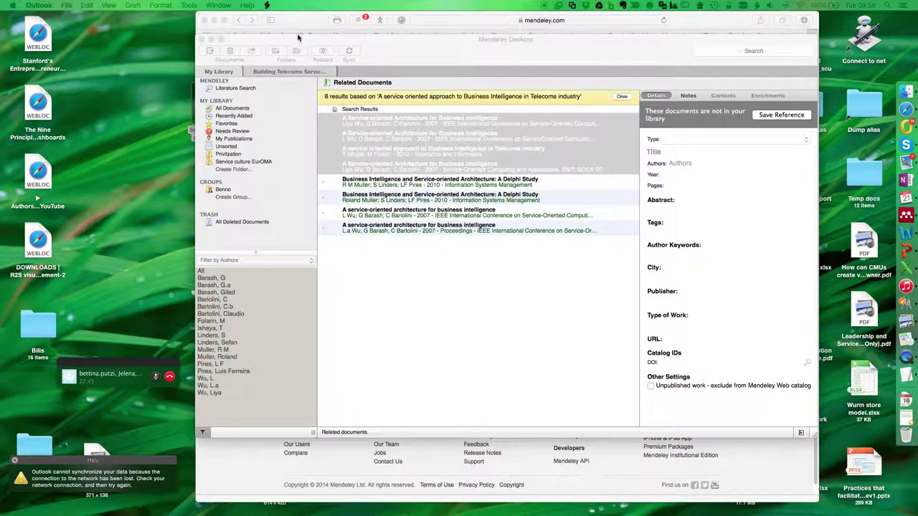
left_click(208, 52)
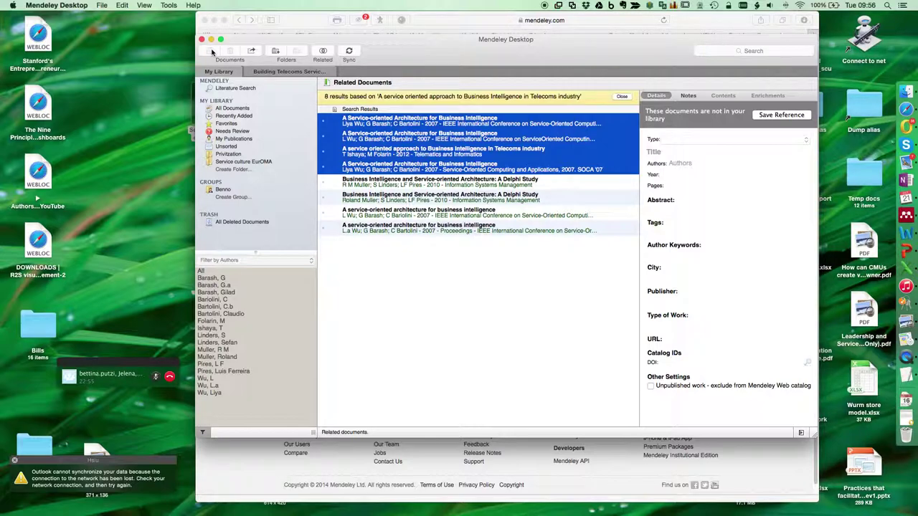
left_click_drag(402, 52, 412, 49)
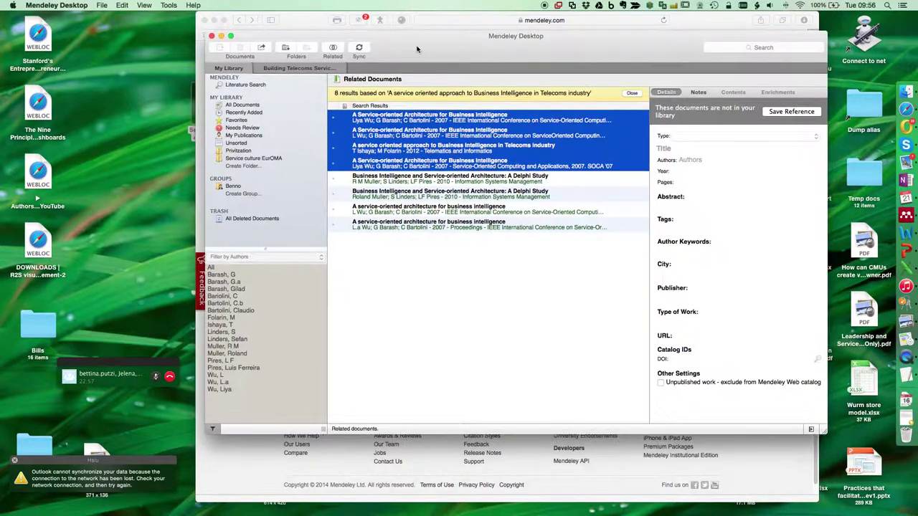
left_click(103, 5)
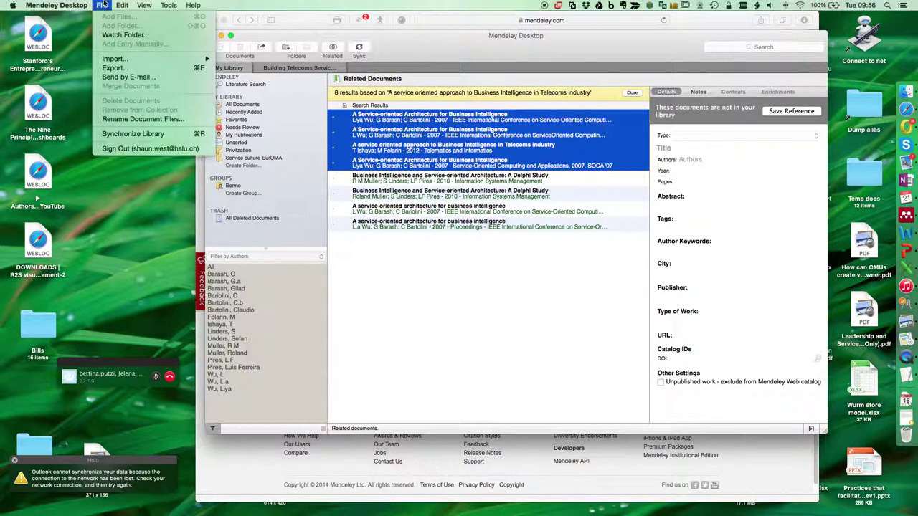
mouse_move(121, 63)
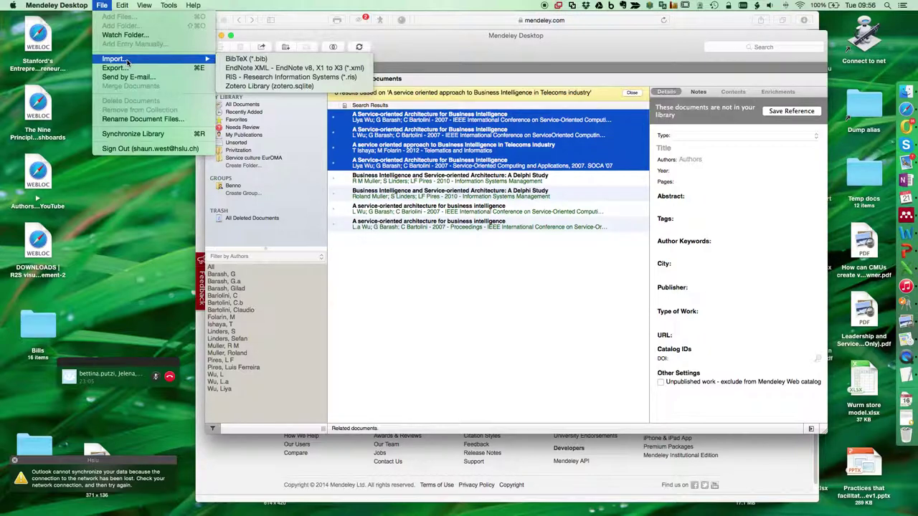
left_click(134, 207)
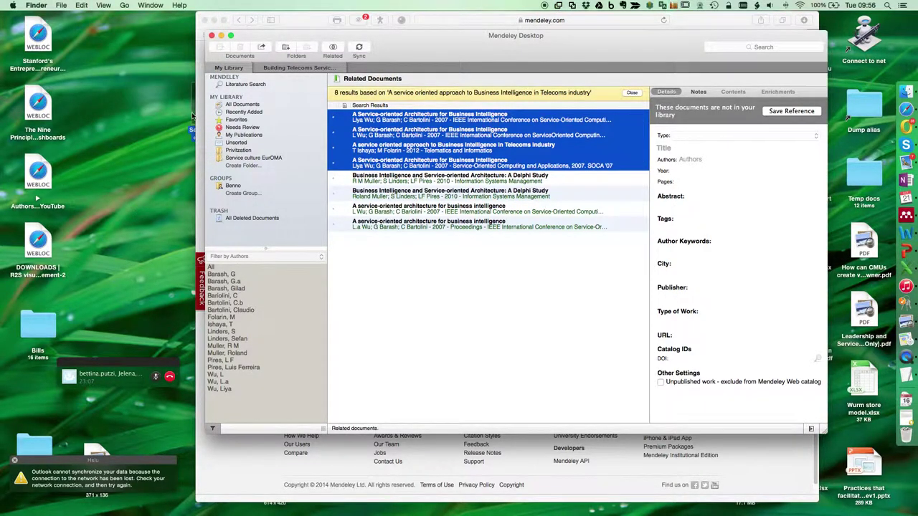
- Close the web browser window to uncover the desktop and move the downloaded PDF into the Mendeley alias folder
left_click_drag(192, 129, 324, 204)
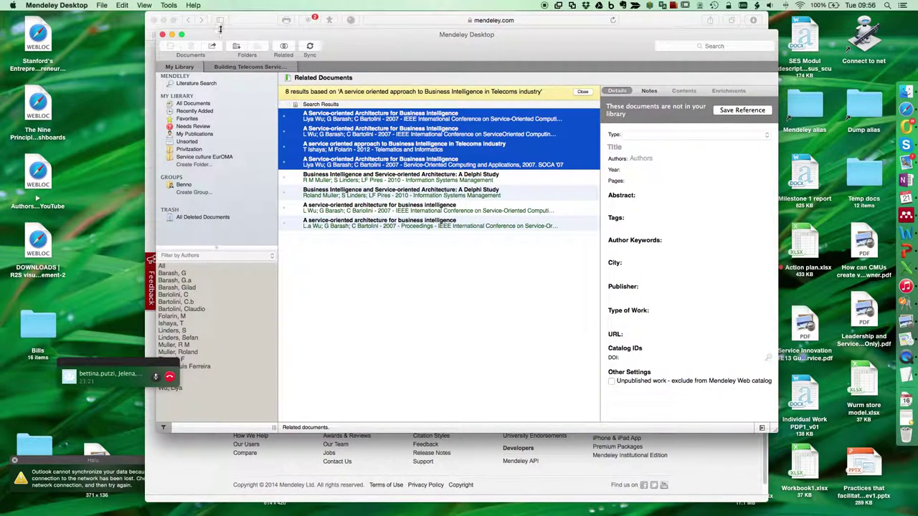
left_click(161, 23)
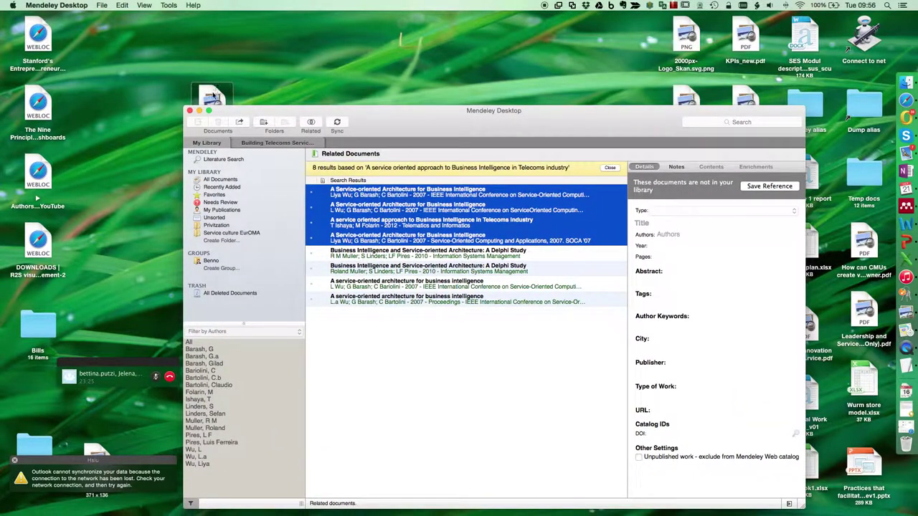
left_click_drag(213, 96, 817, 92)
left_click_drag(688, 86, 808, 100)
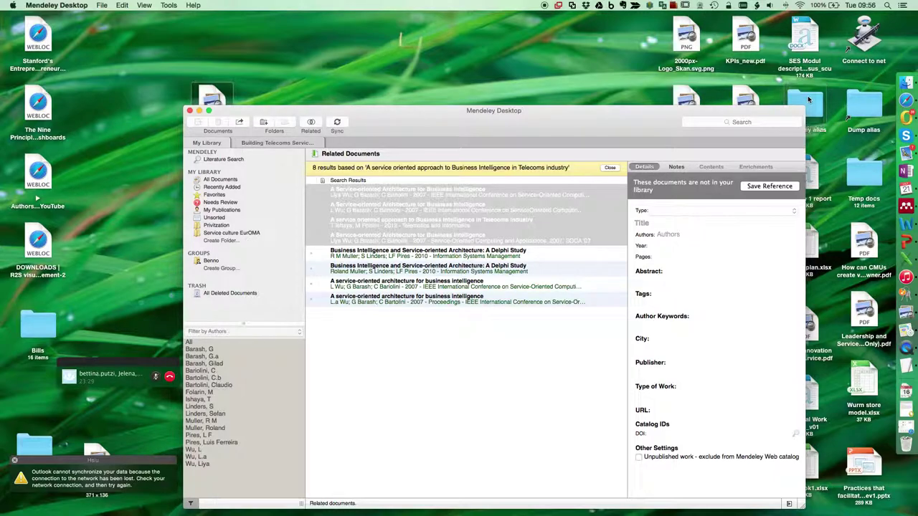
left_click_drag(598, 126, 563, 59)
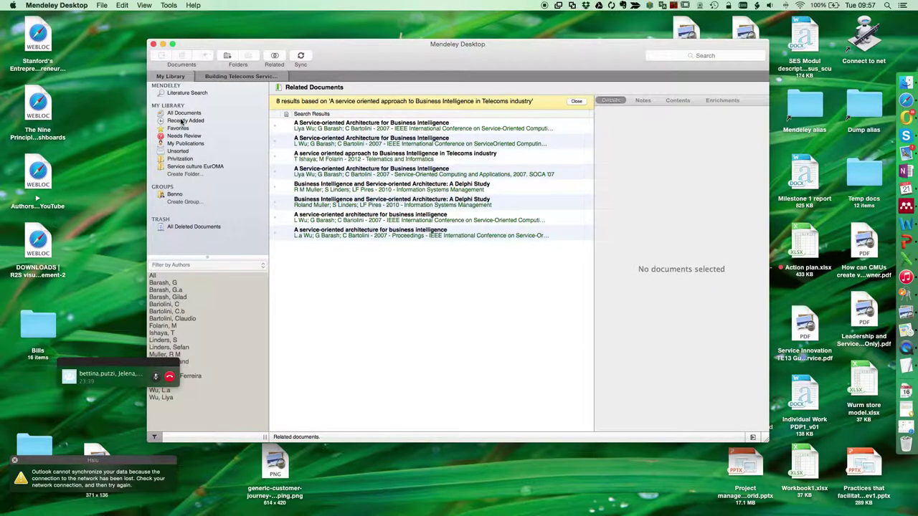
- Show the recently added documents in the library and synchronize it
left_click(184, 121)
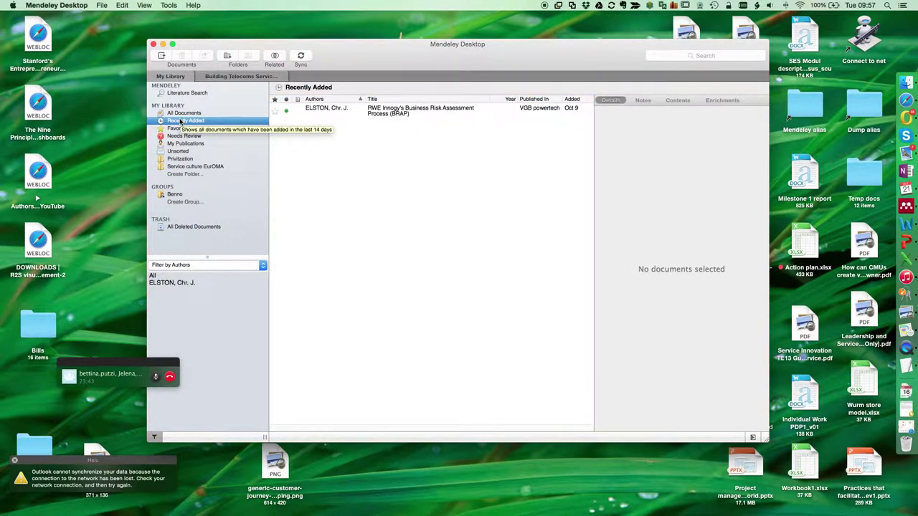
left_click(301, 58)
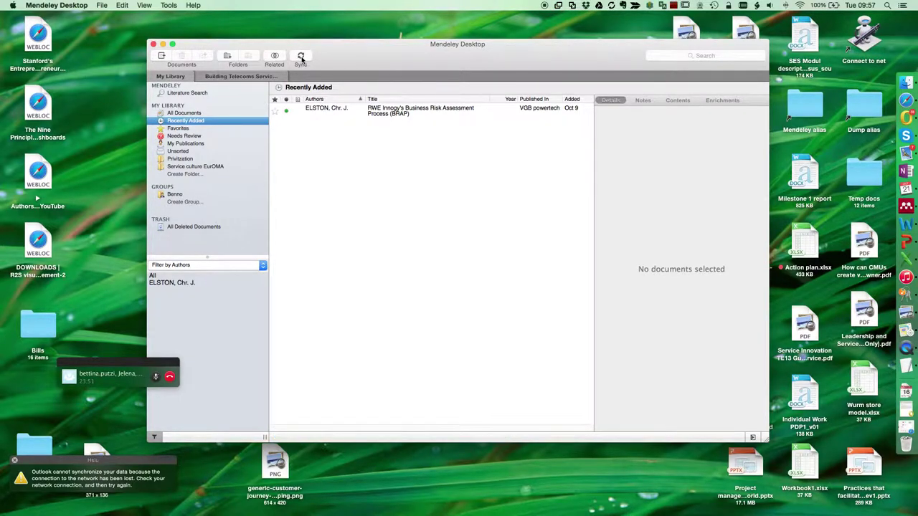
left_click(301, 59)
left_click(387, 115)
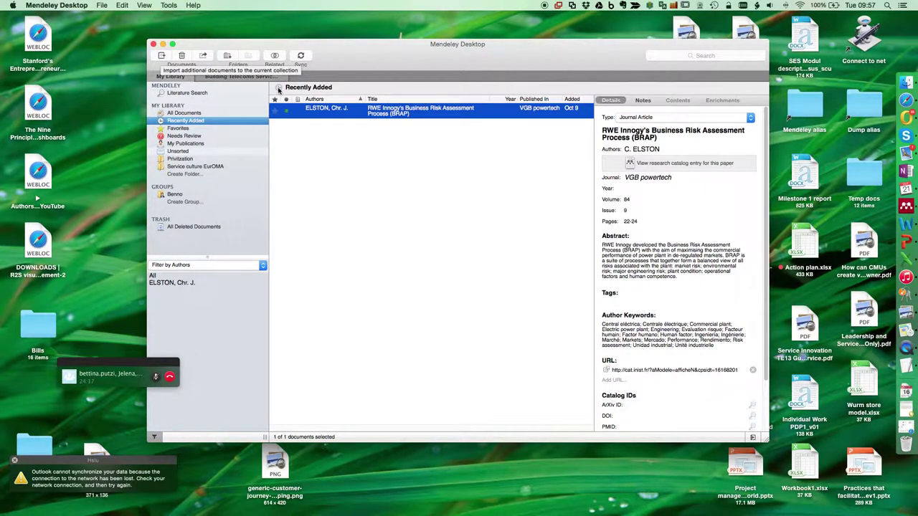
left_click(301, 58)
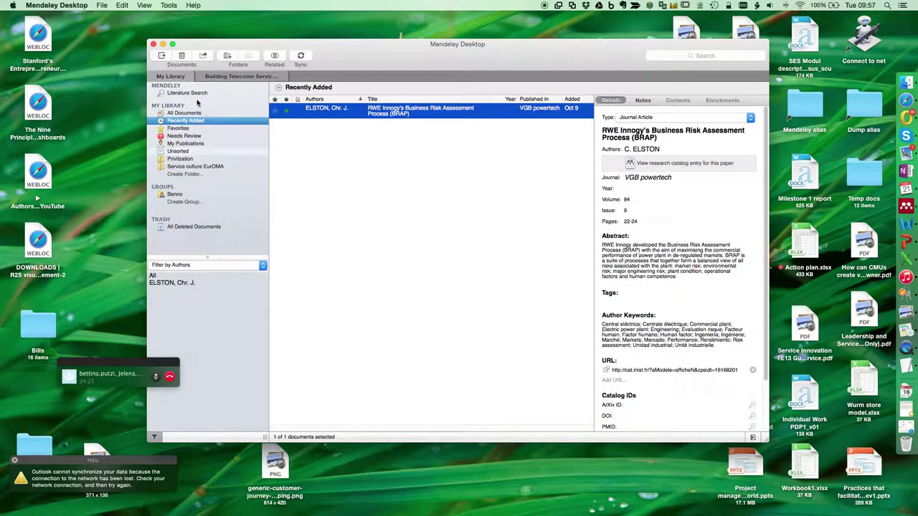
left_click_drag(233, 44, 206, 48)
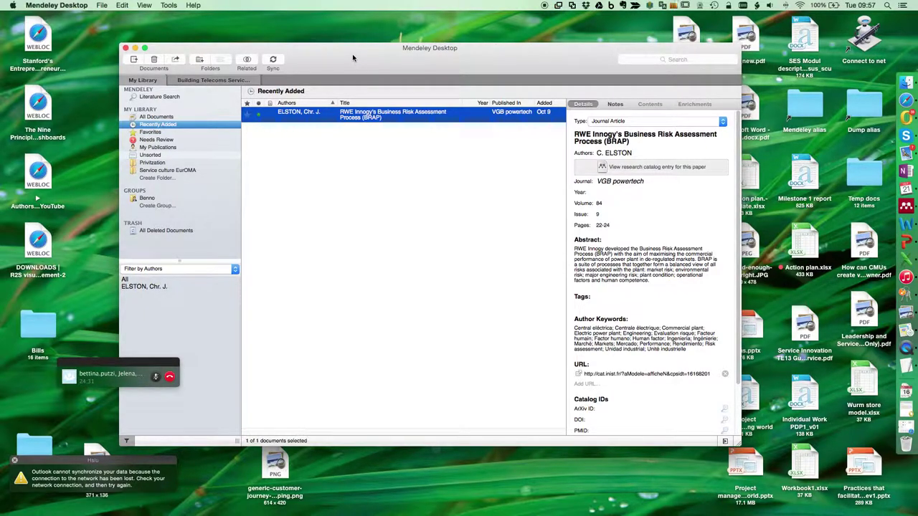
- Quit and reopen Mendeley Desktop and synchronize the library again
key("super+m")
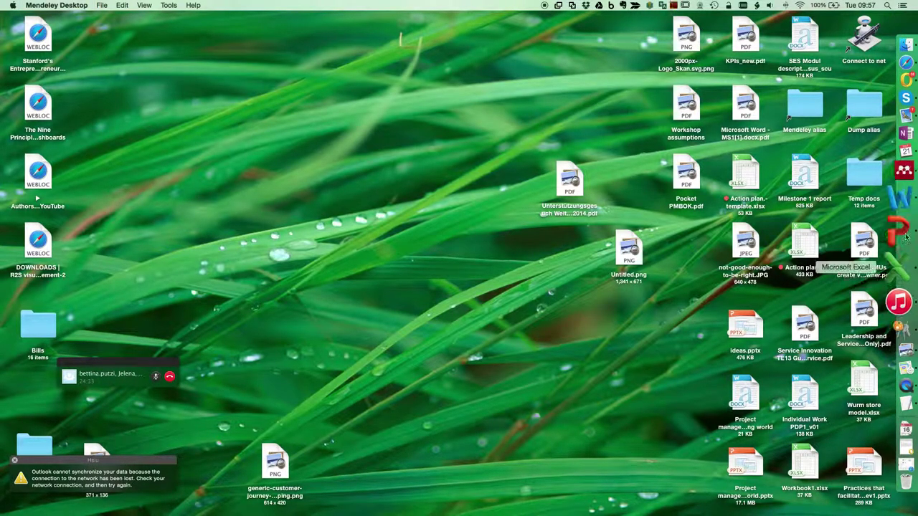
key("super+q")
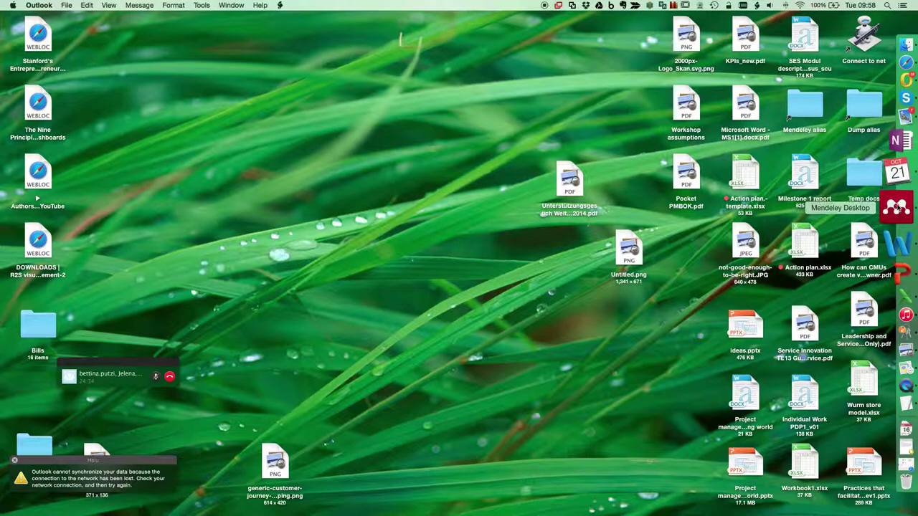
left_click(896, 208)
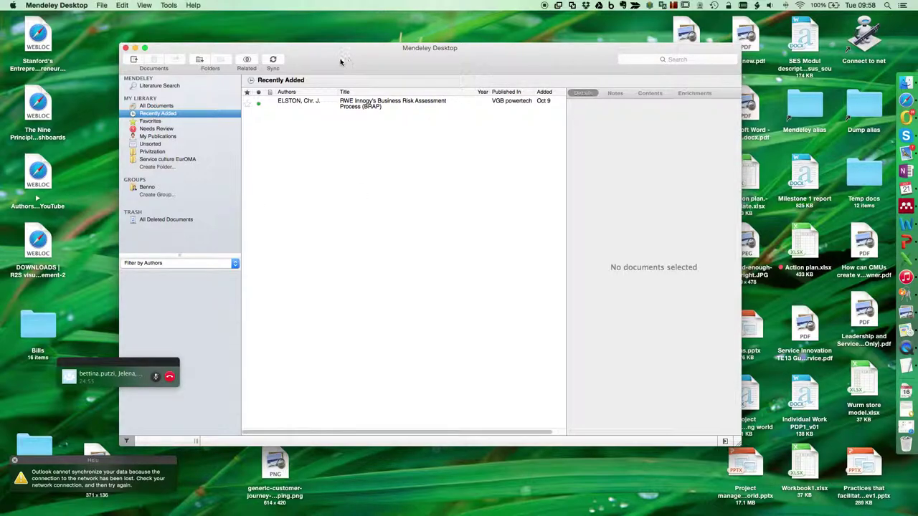
left_click_drag(348, 58, 383, 67)
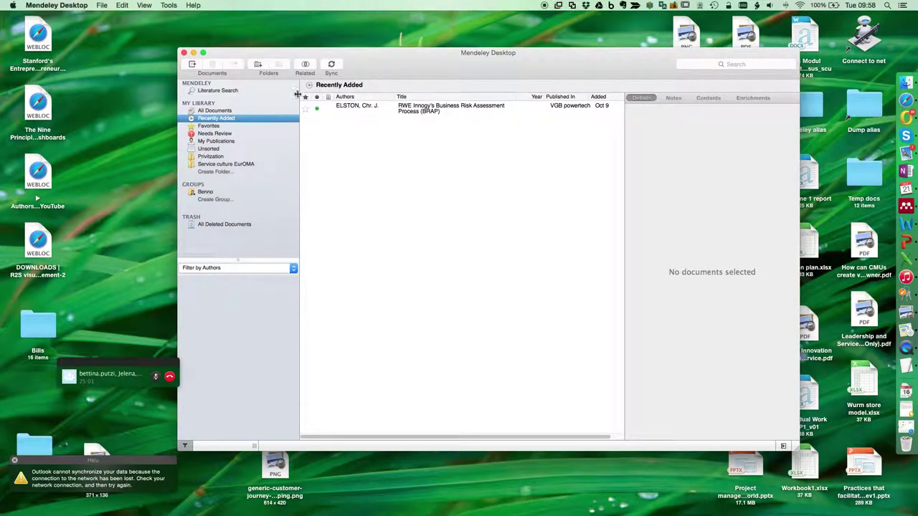
left_click(333, 70)
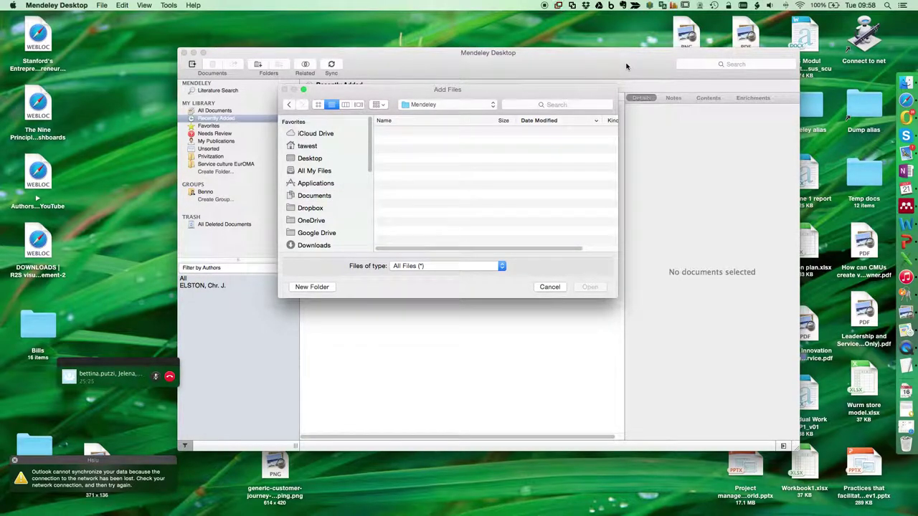
- Import Pocket PMBOK.pdf from the Desktop folder into the library
left_click(313, 161)
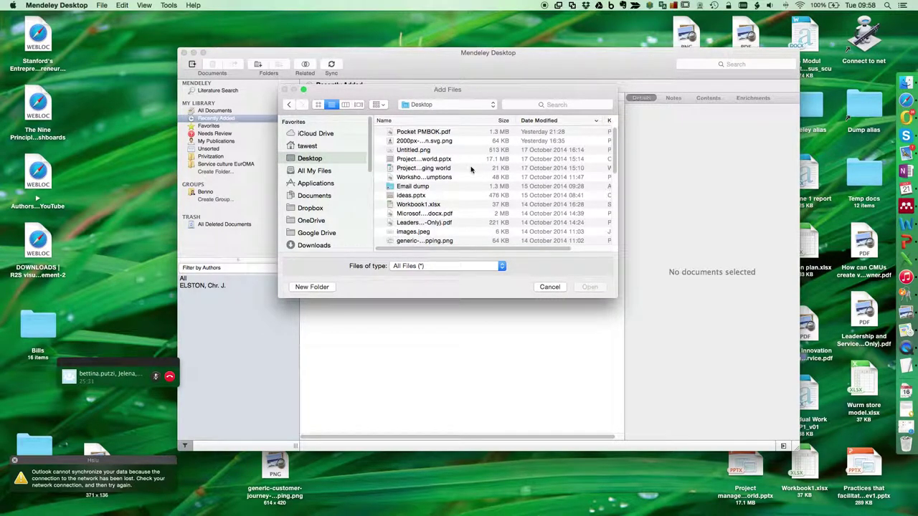
left_click(426, 134)
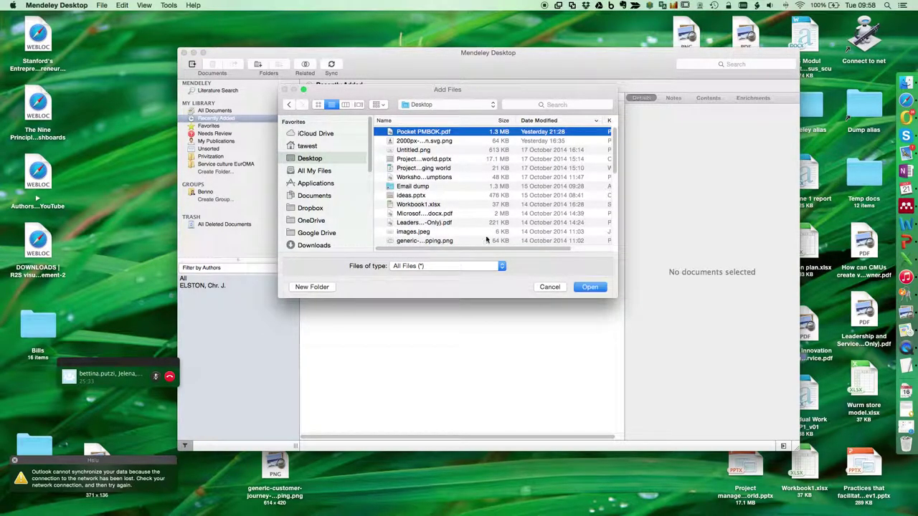
left_click(584, 287)
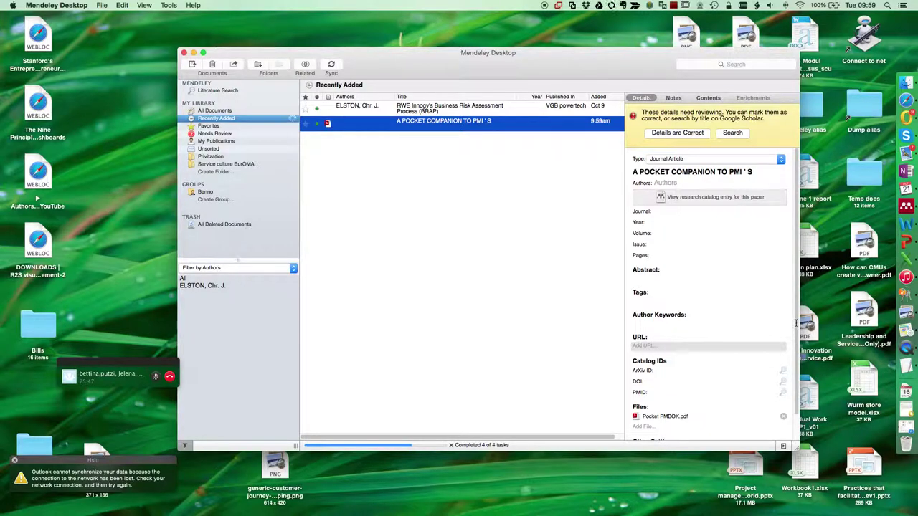
- Look up the imported document's details by title on Google Scholar and review the filled-in fields
scroll(795, 324, "down", 2)
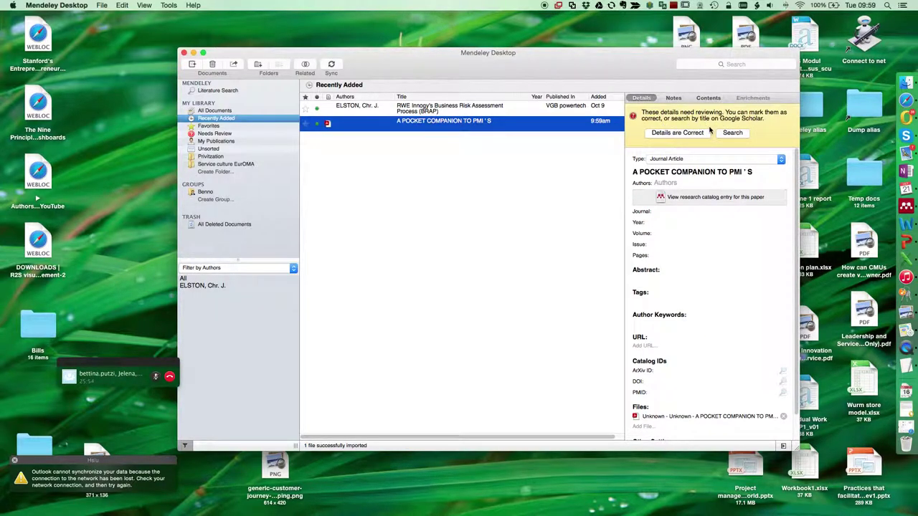
left_click(731, 138)
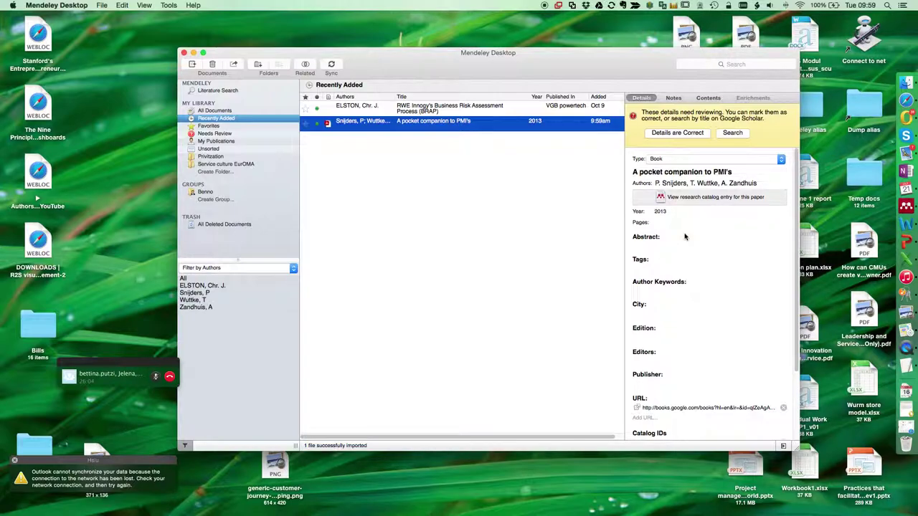
scroll(726, 351, "down", 2)
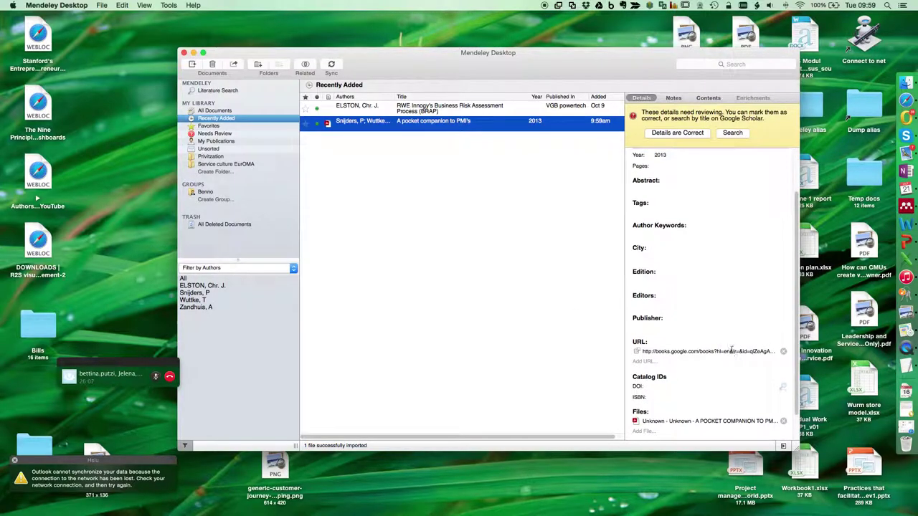
scroll(731, 350, "down", 2)
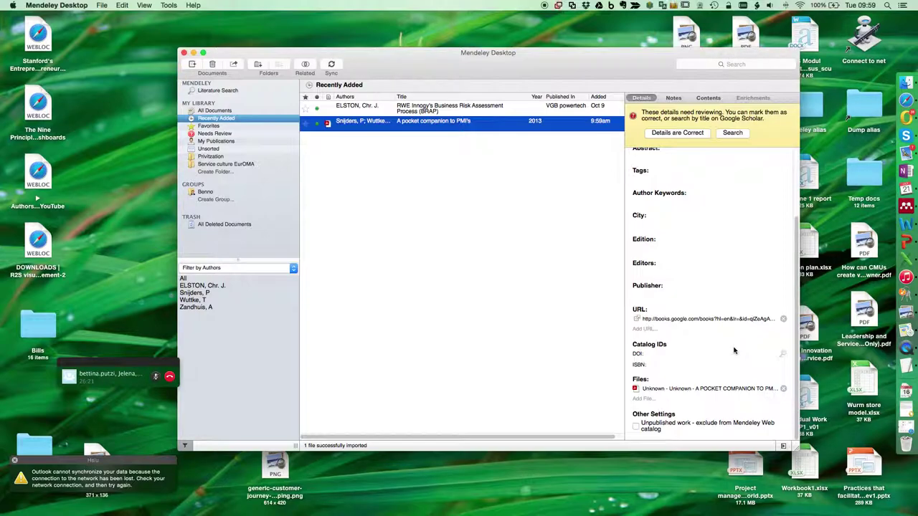
- Open the imported pocket companion PDF and highlight the three-line title on page 2
double_click(380, 127)
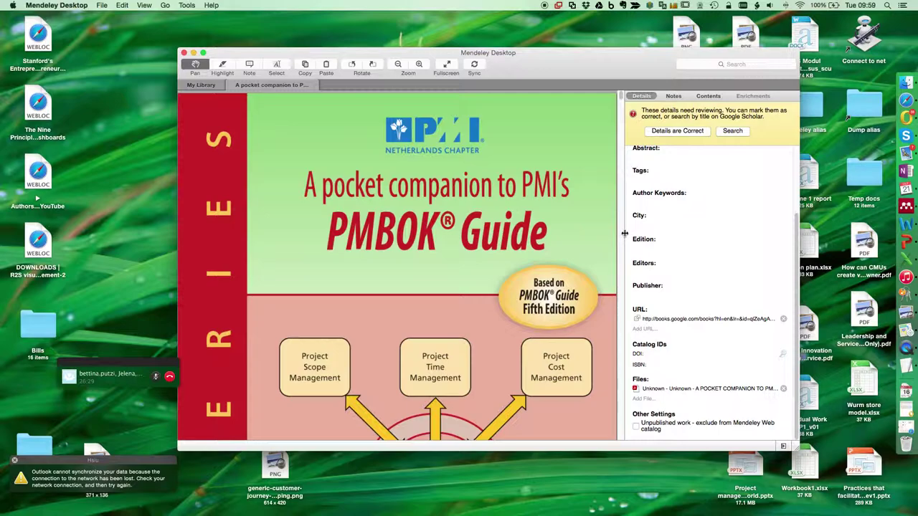
scroll(610, 235, "down", 10)
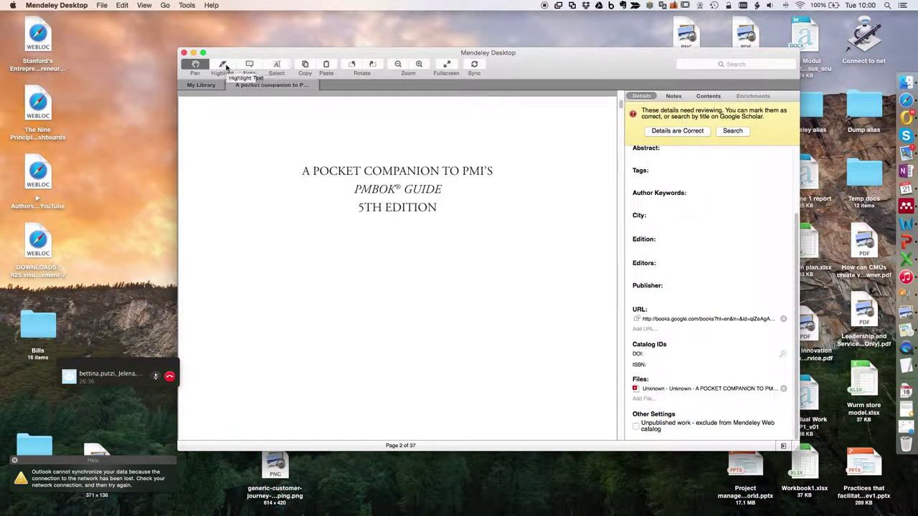
left_click(223, 65)
left_click_drag(305, 171, 462, 223)
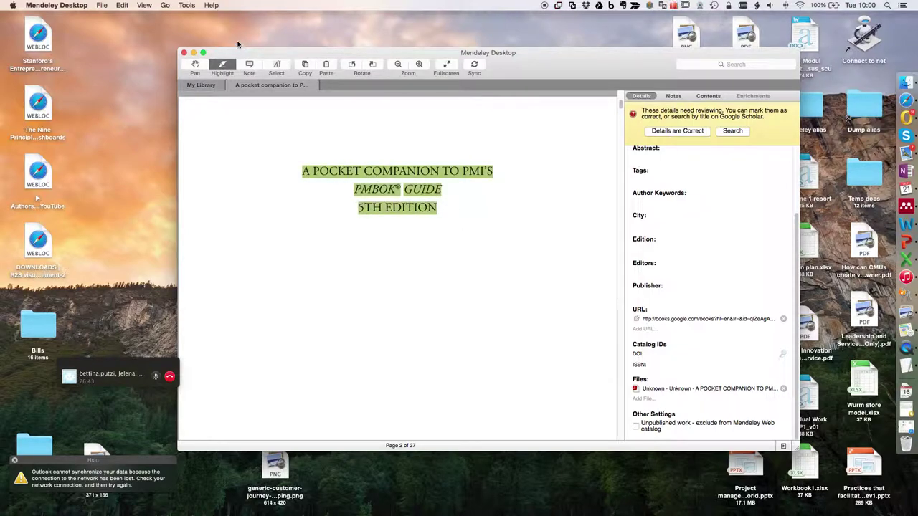
- Start adding a note to page 2 of the PDF with the Note tool
left_click(249, 64)
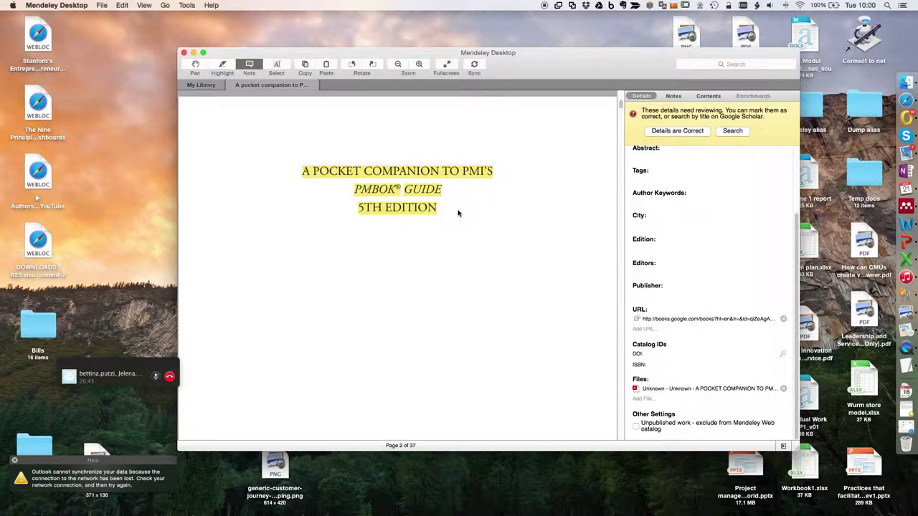